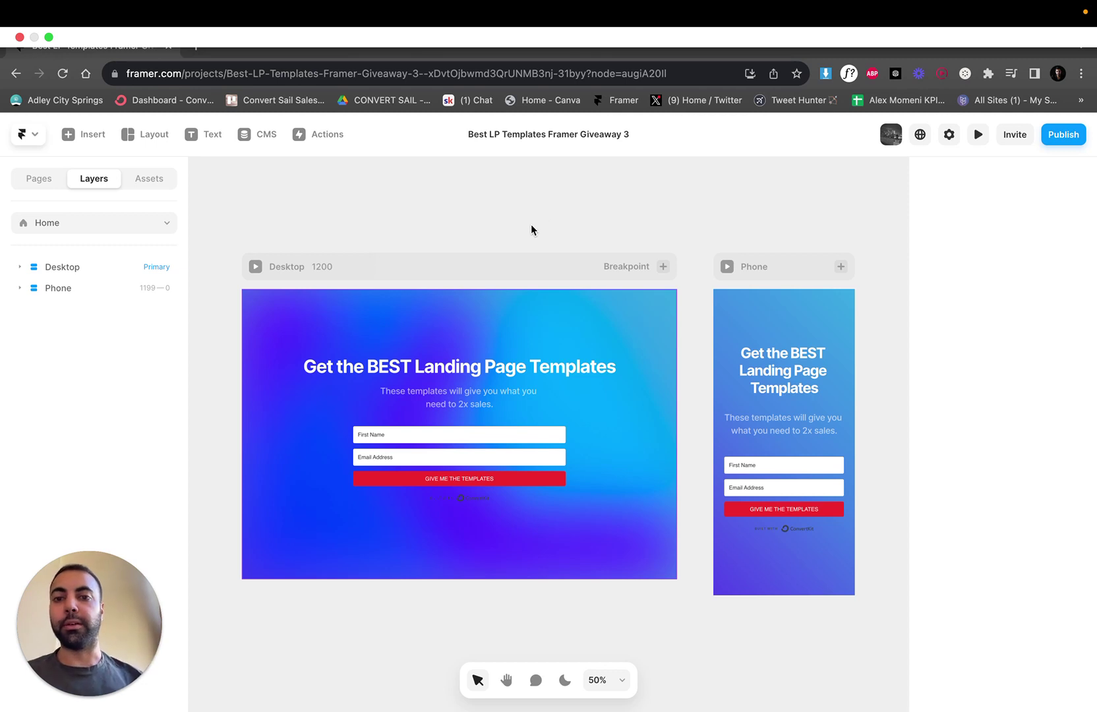
Set English as the site's default language in Localization.
scroll(488, 316, down, 2)
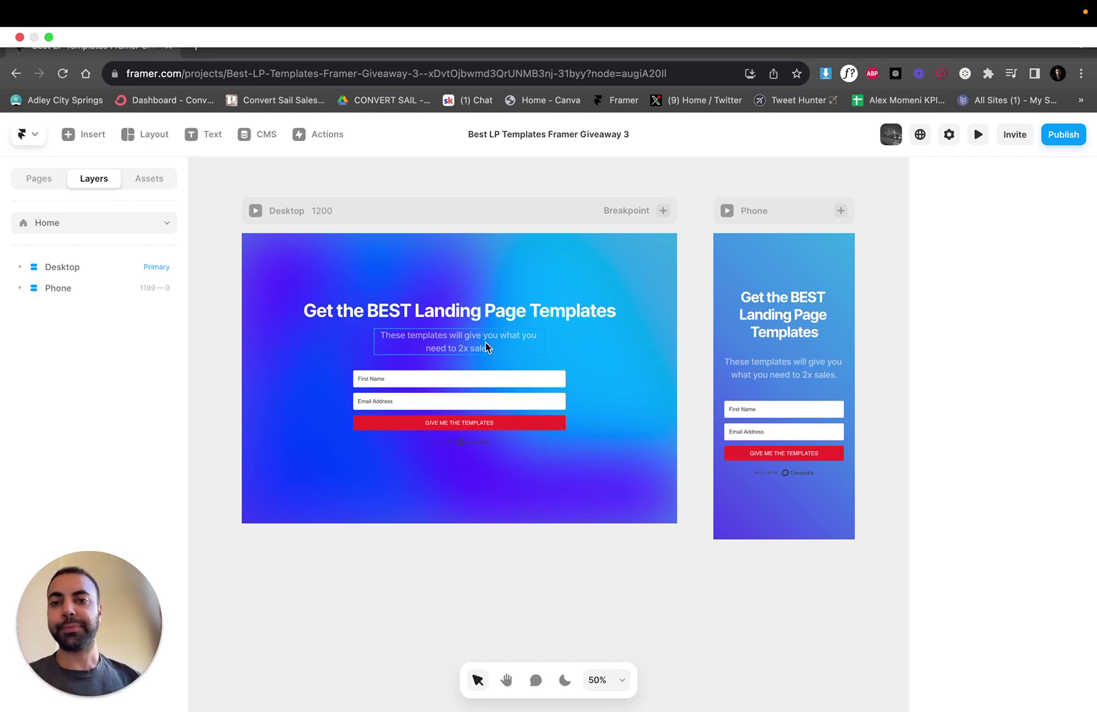
scroll(519, 376, left, 3)
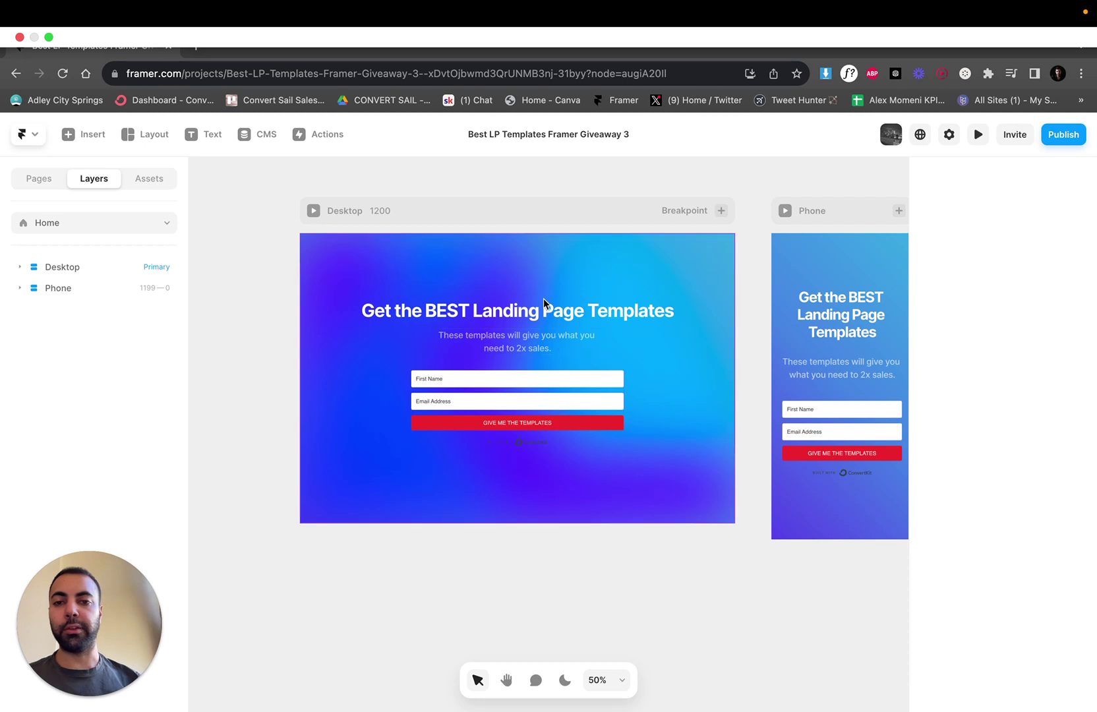
scroll(538, 366, down, 1)
scroll(538, 367, up, 1)
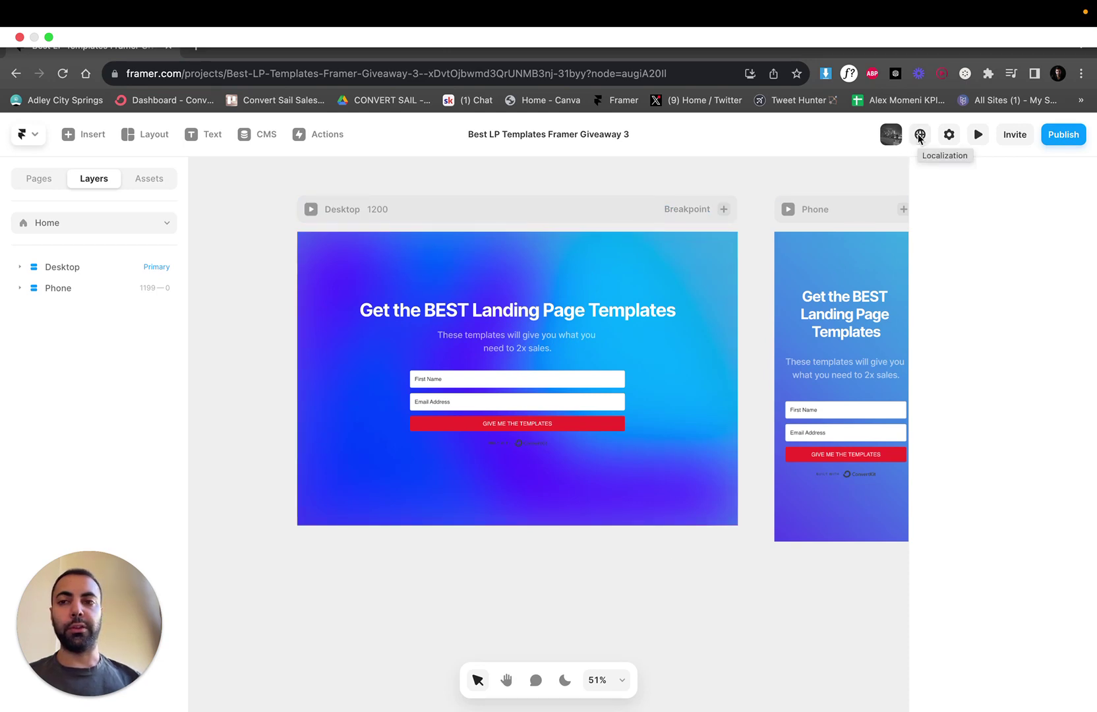
click(920, 136)
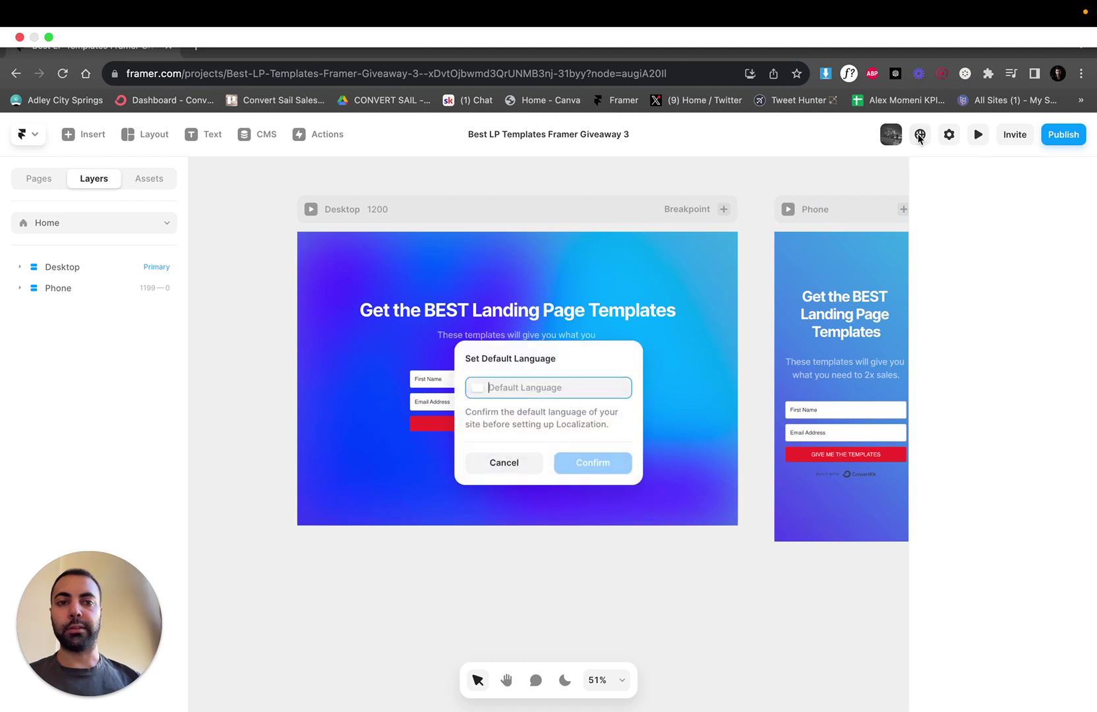
click(573, 391)
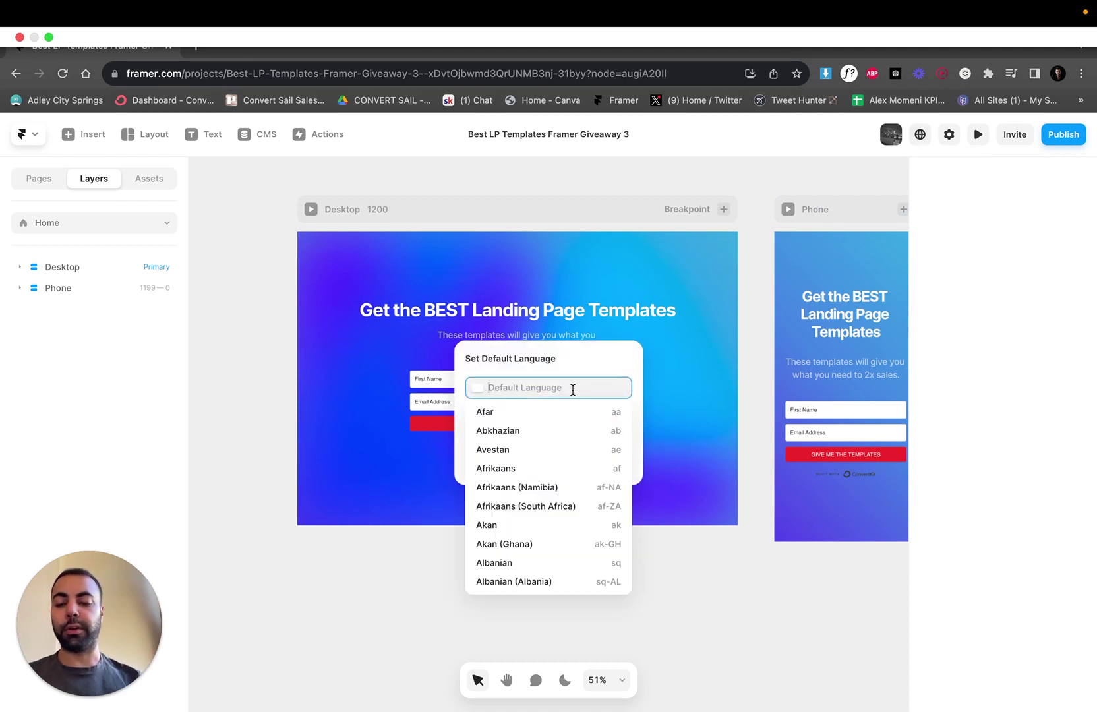
text(engl)
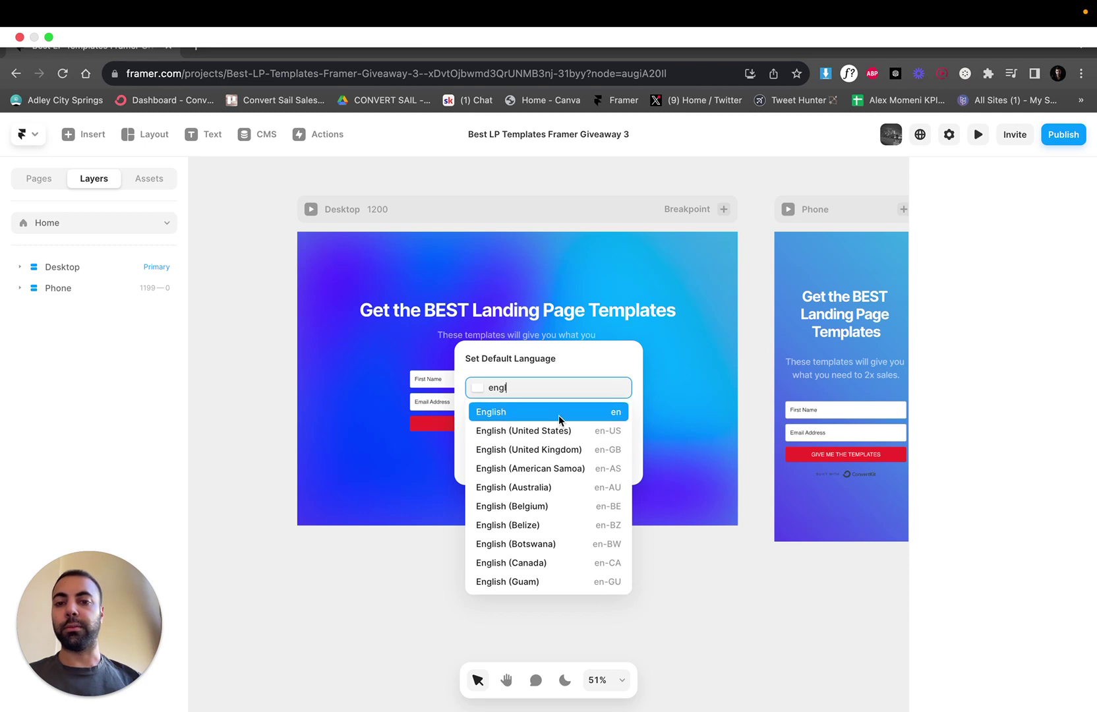
click(546, 415)
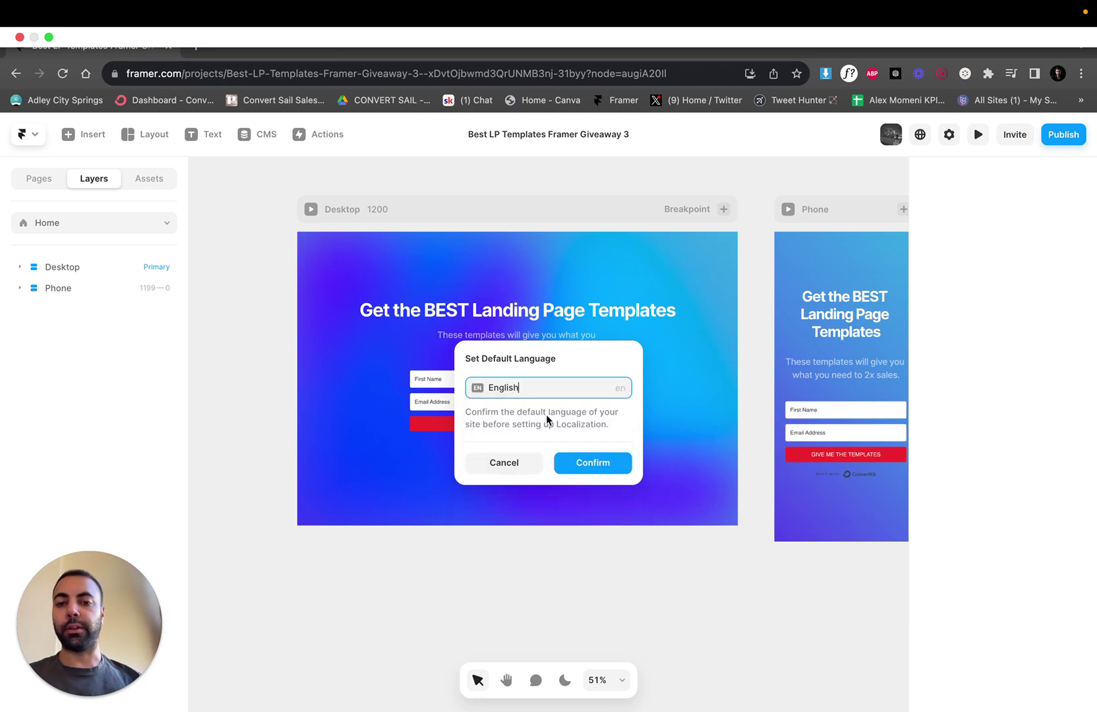
click(593, 465)
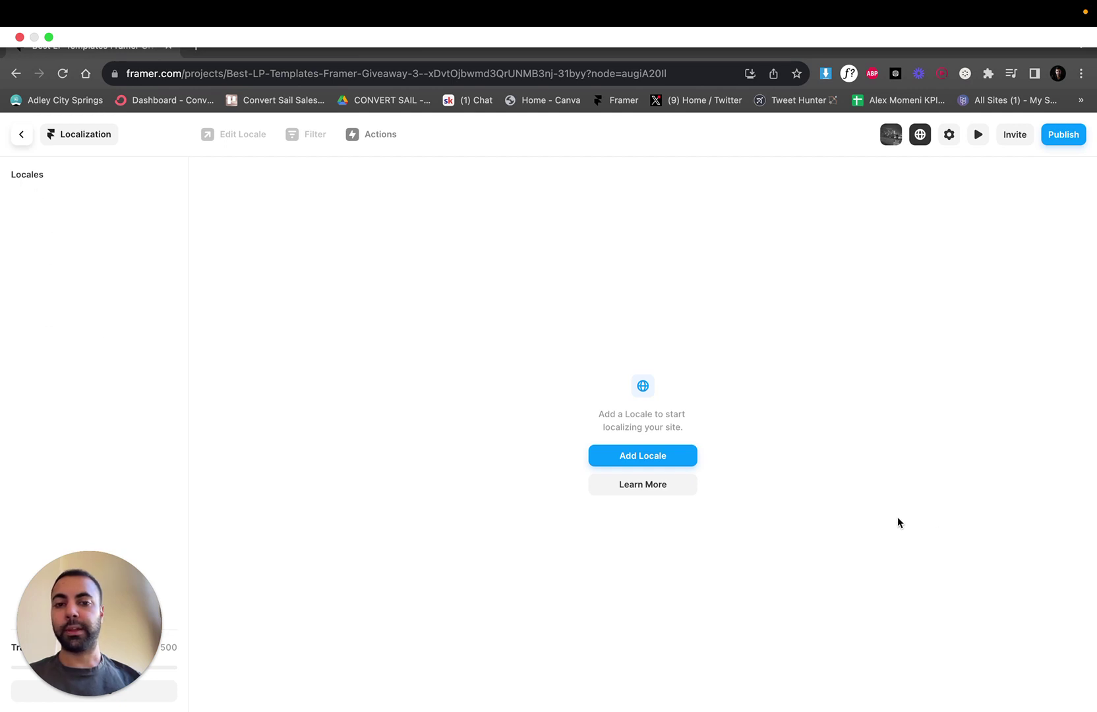
Add a Spanish locale to the site.
click(658, 461)
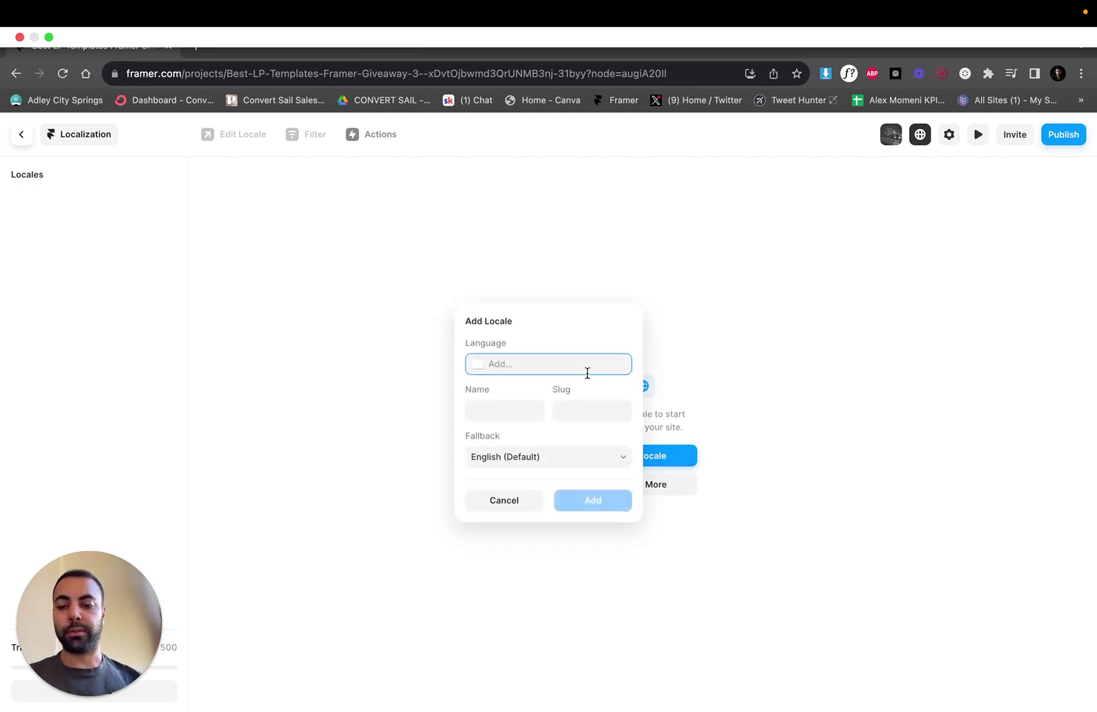
text(spani)
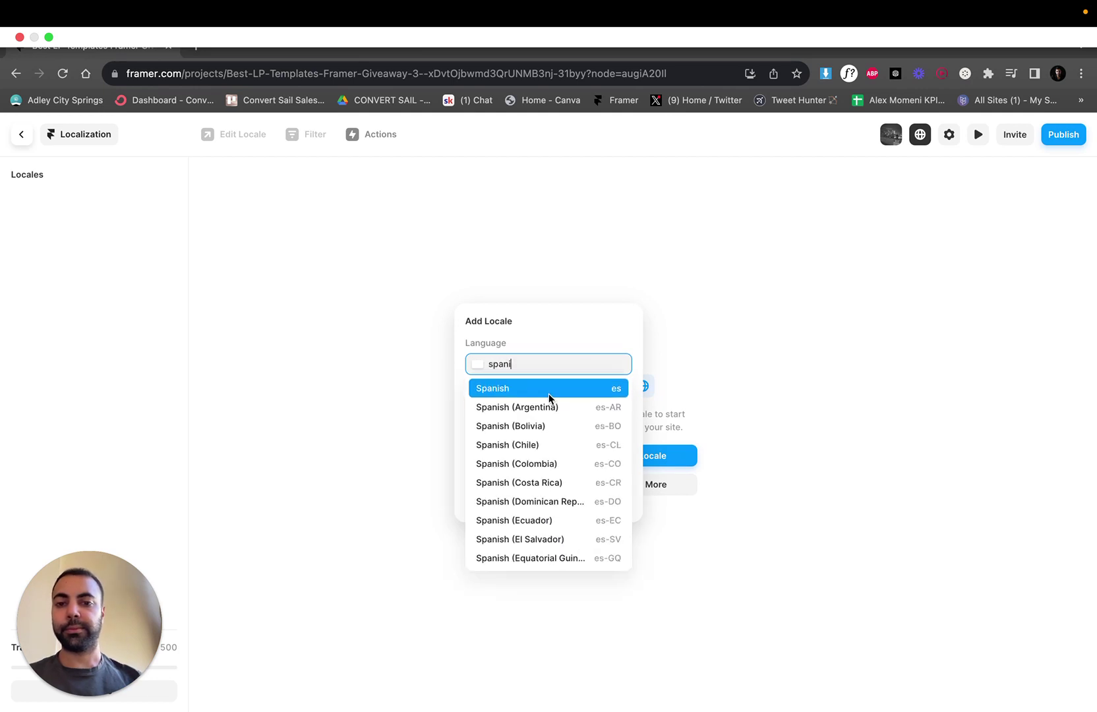
click(550, 394)
click(587, 500)
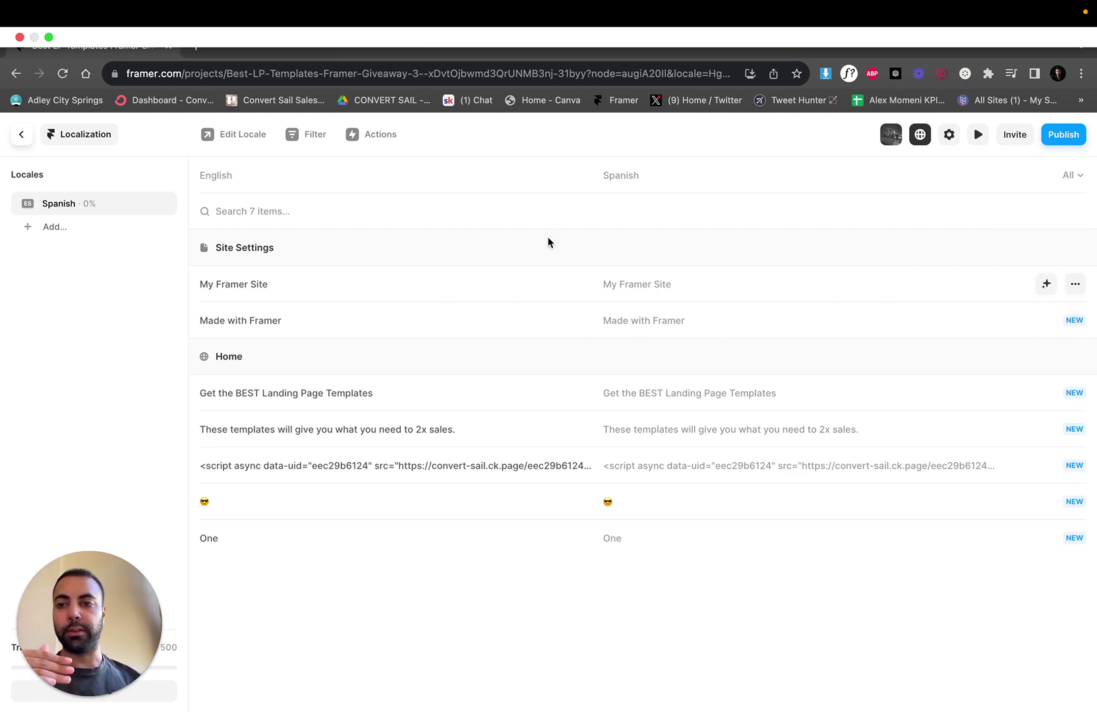
AI-translate the site name, Made with Framer line, headline and subtitle into Spanish.
click(1048, 289)
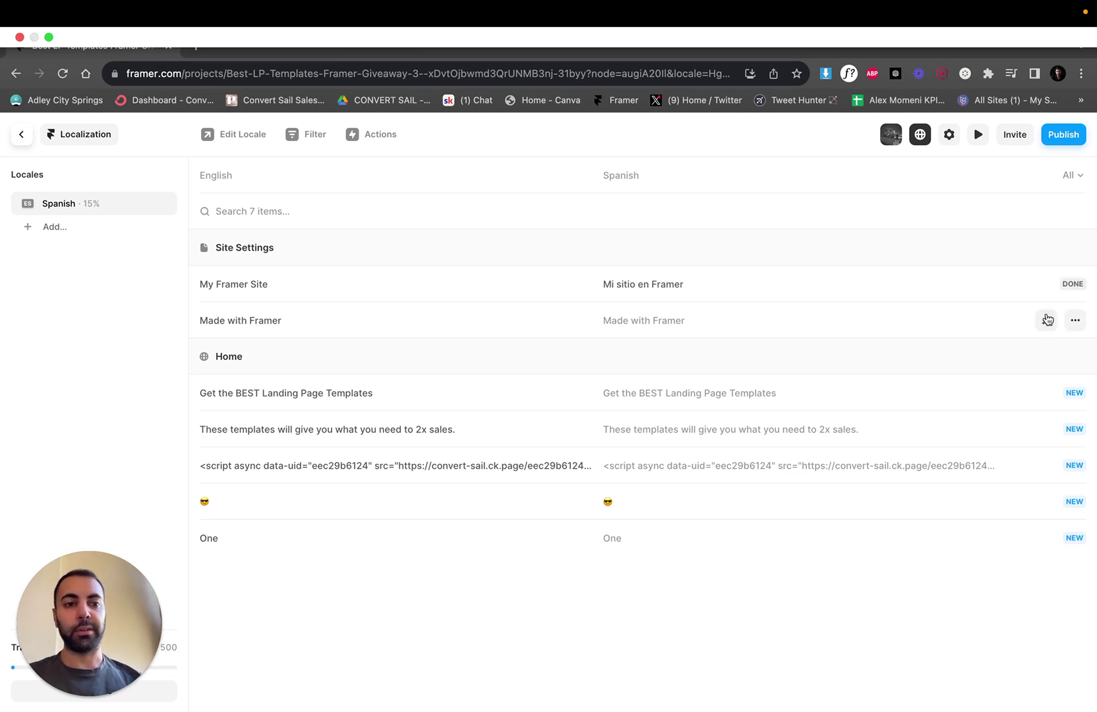
click(1046, 320)
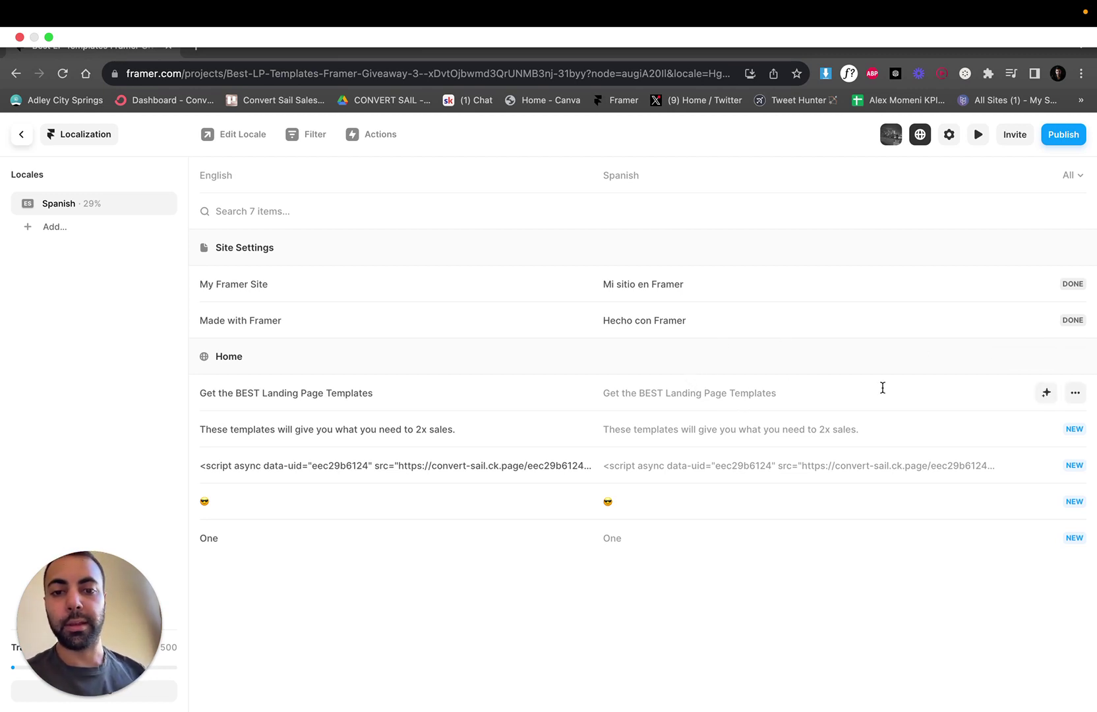
click(1046, 393)
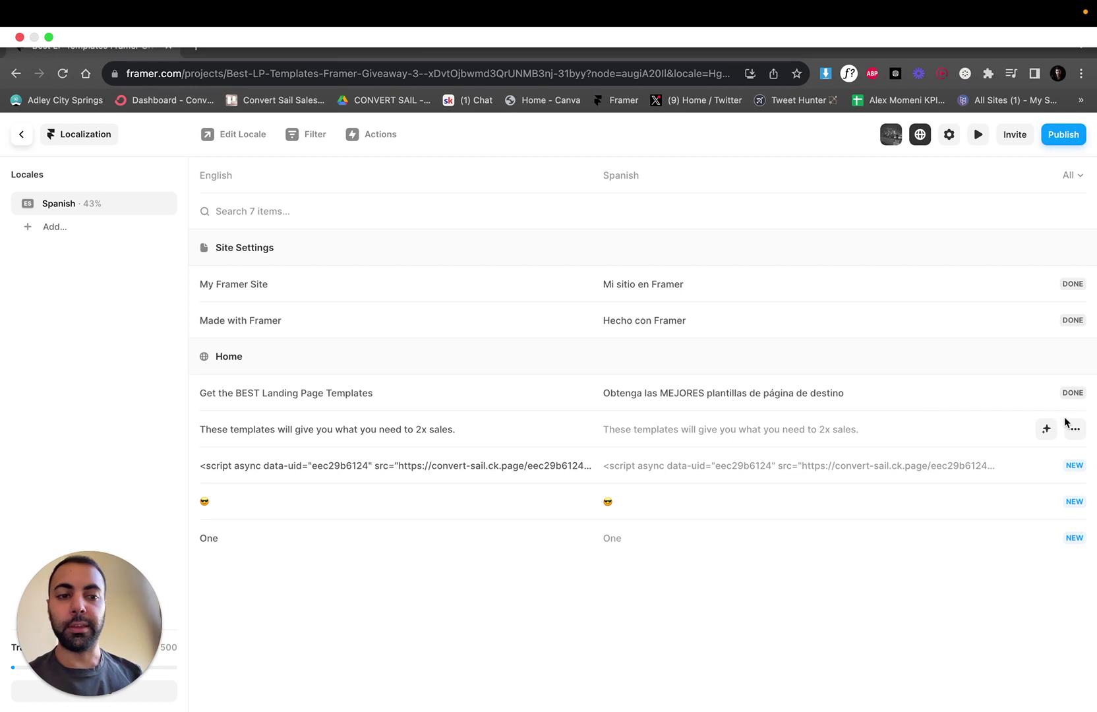
click(1047, 429)
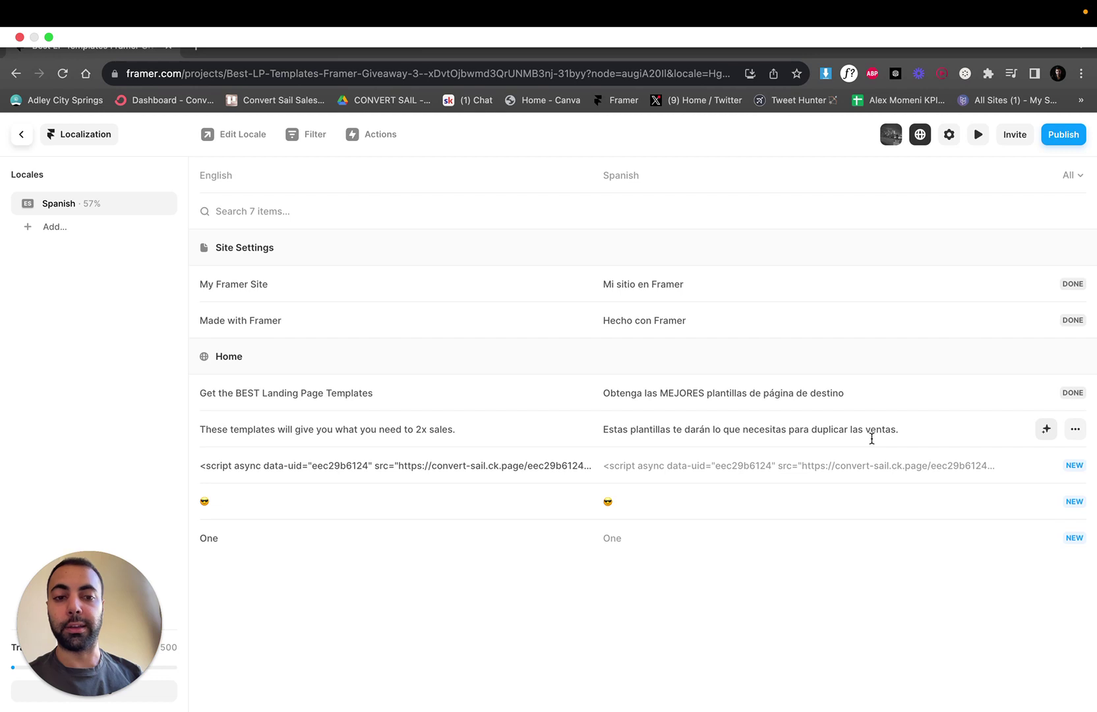
In the overlay editor, replace 'duplicar' with '2x' in the Spanish subtitle.
click(1073, 432)
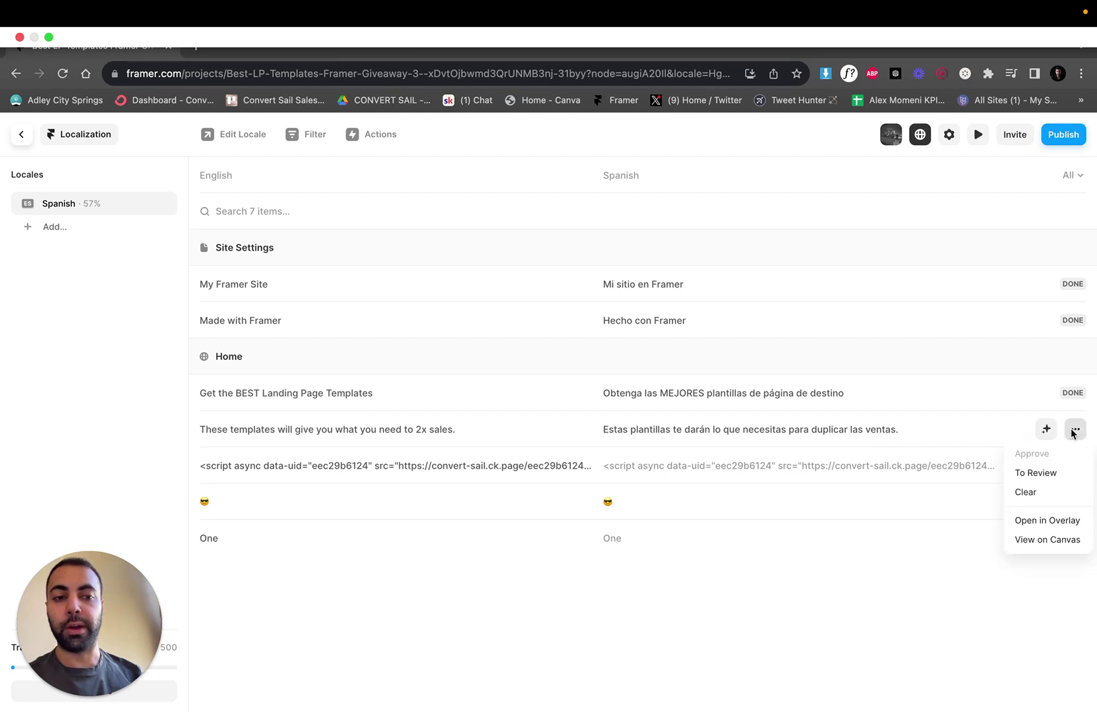
click(1051, 521)
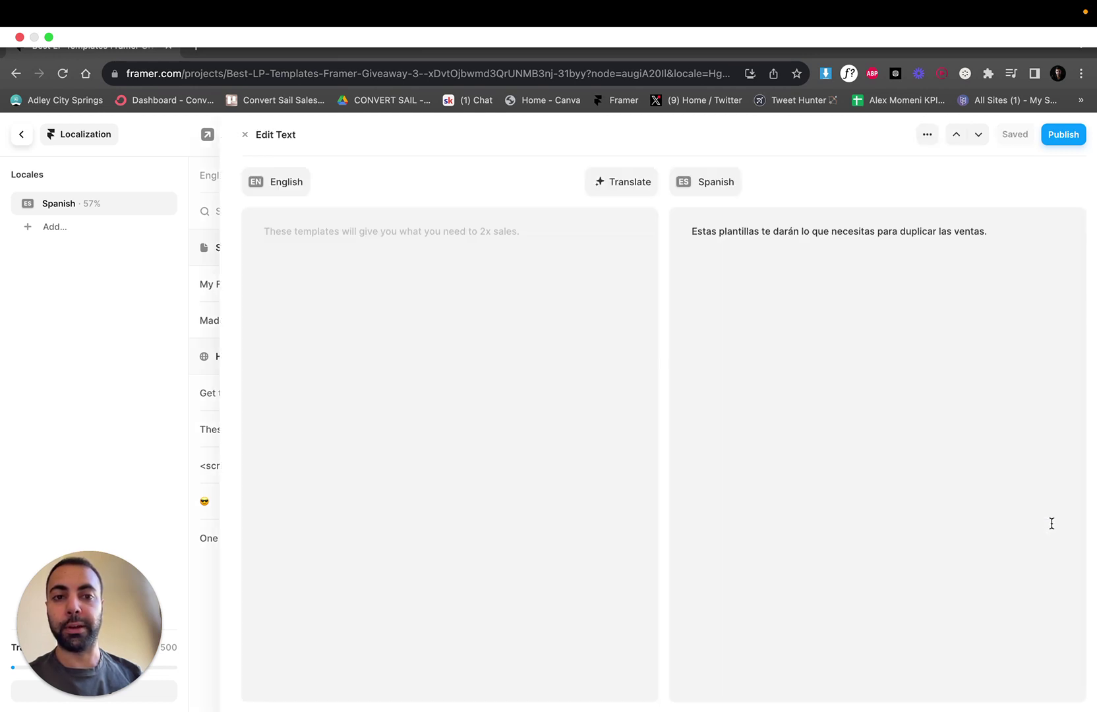
click(842, 232)
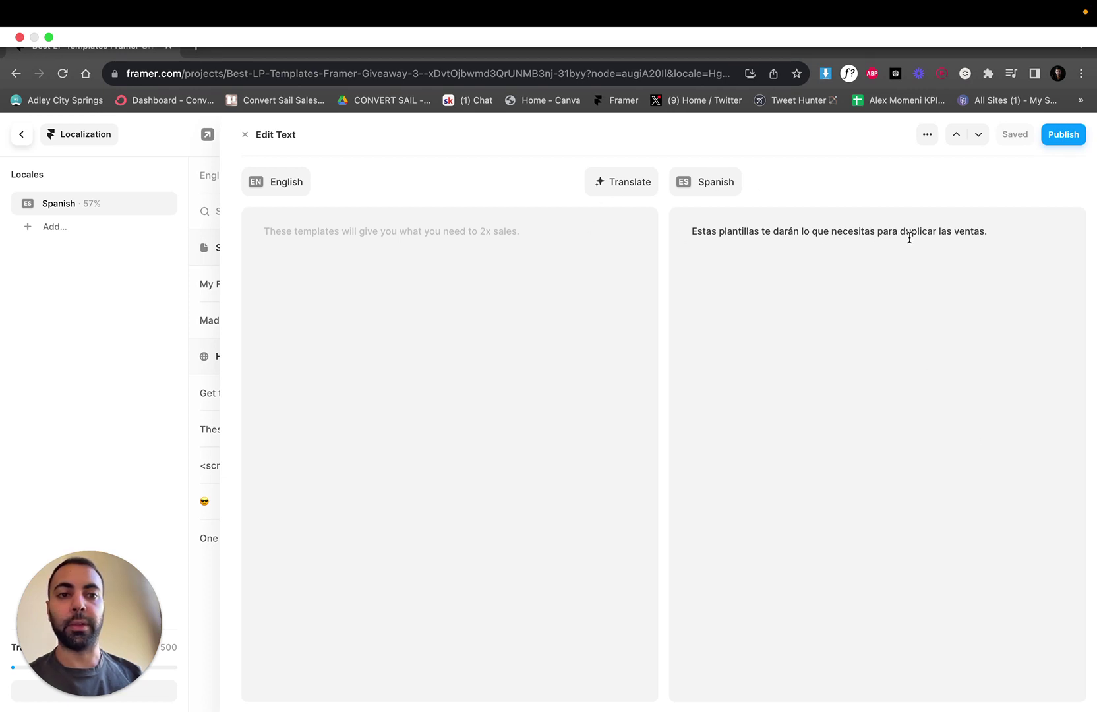
drag(936, 231, 901, 235)
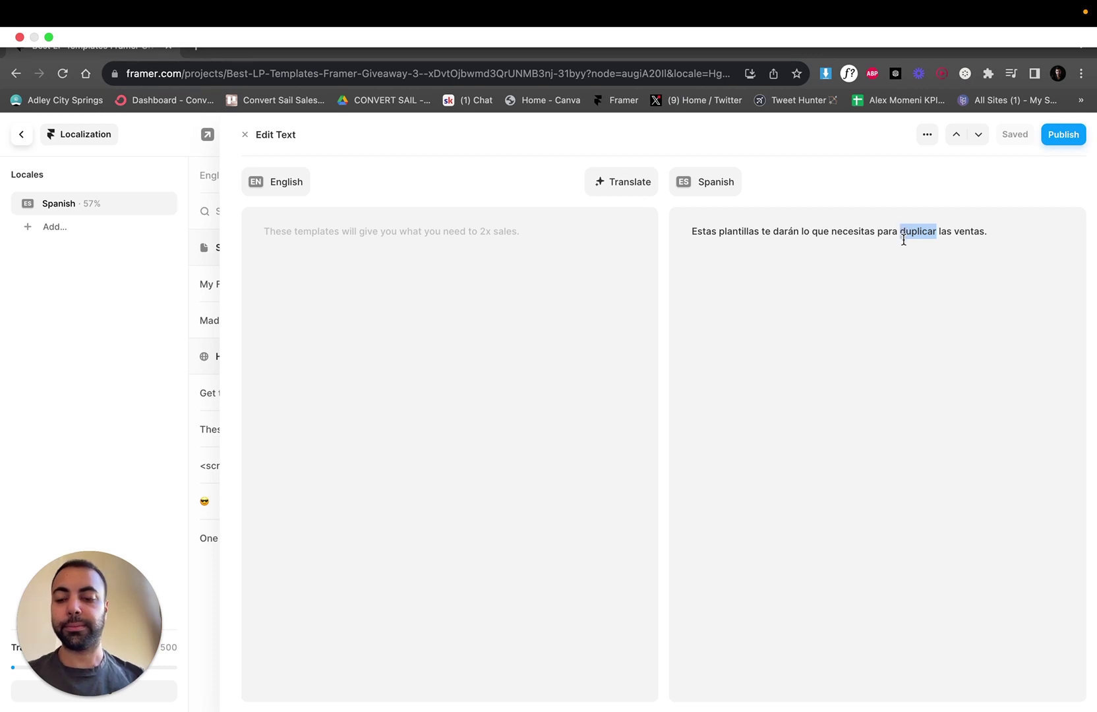
text(2x)
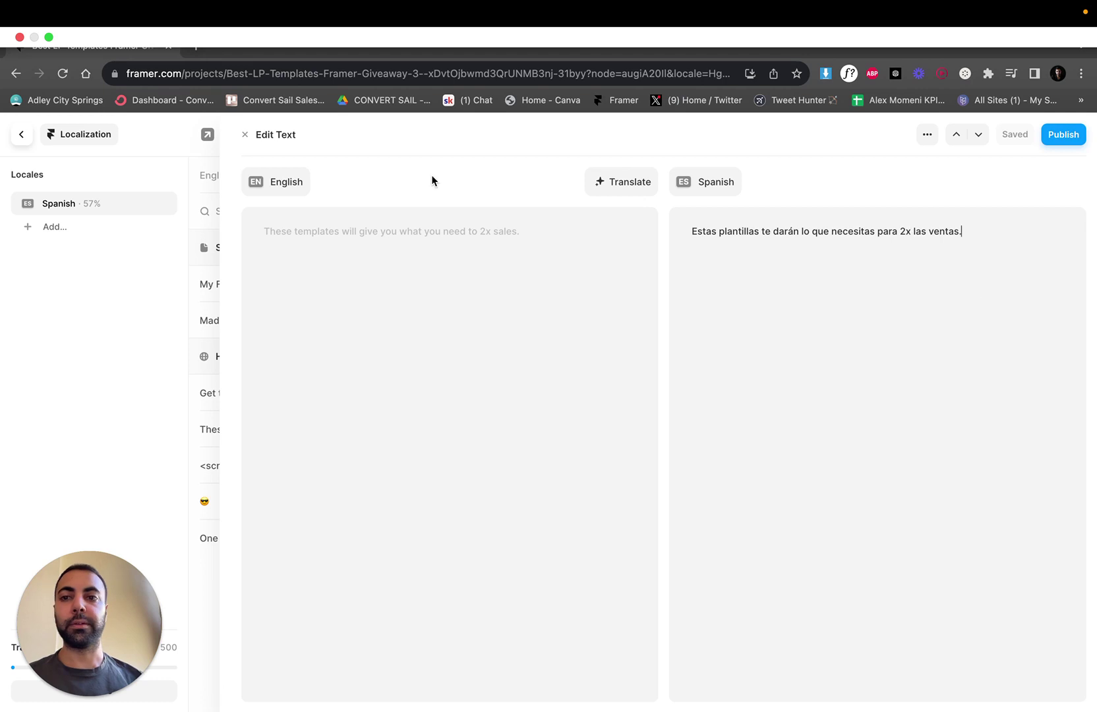
click(243, 136)
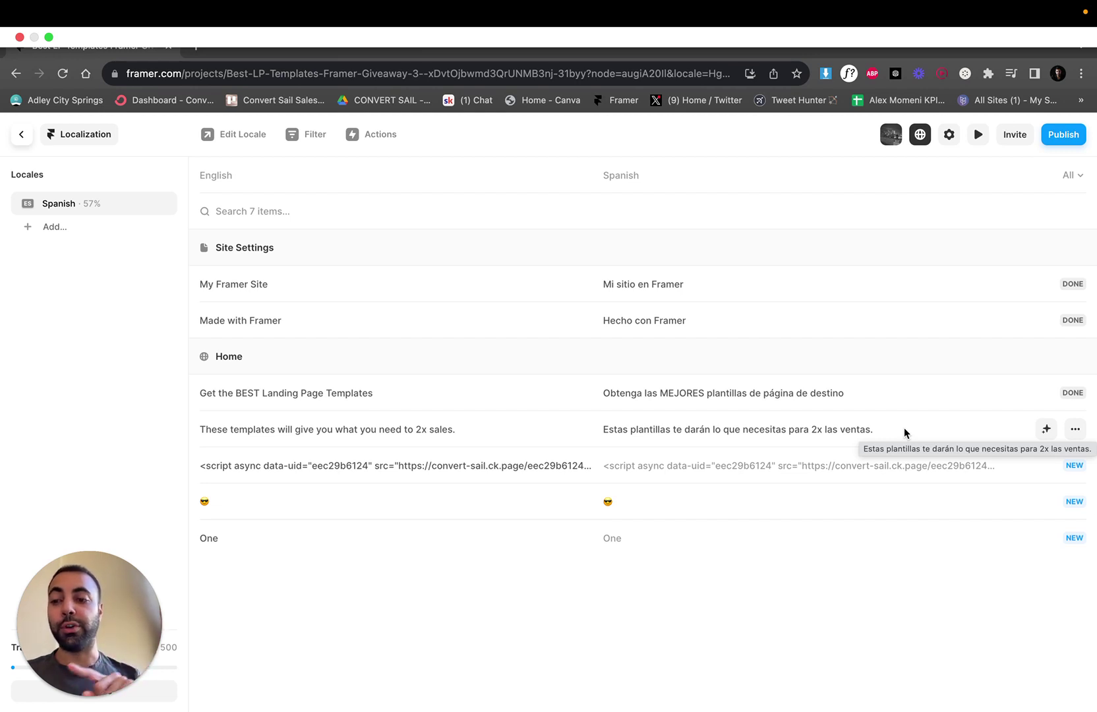
Re-run the AI translation on the subtitle row and return to the canvas.
click(1074, 430)
click(1034, 519)
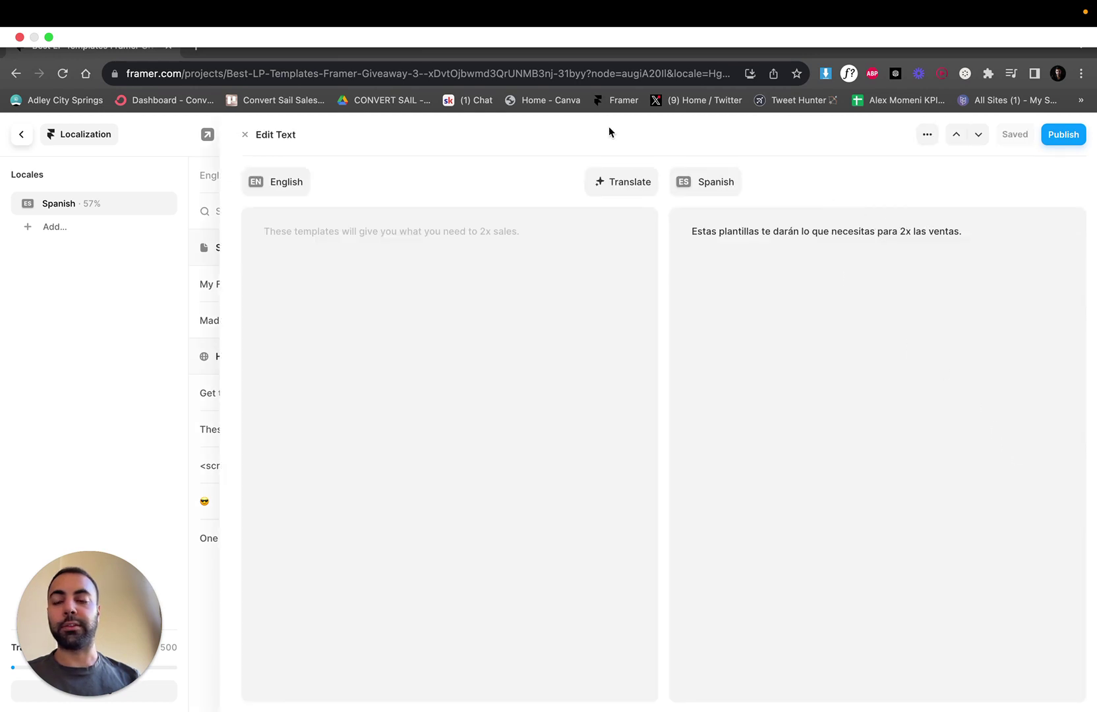
click(244, 136)
click(1042, 432)
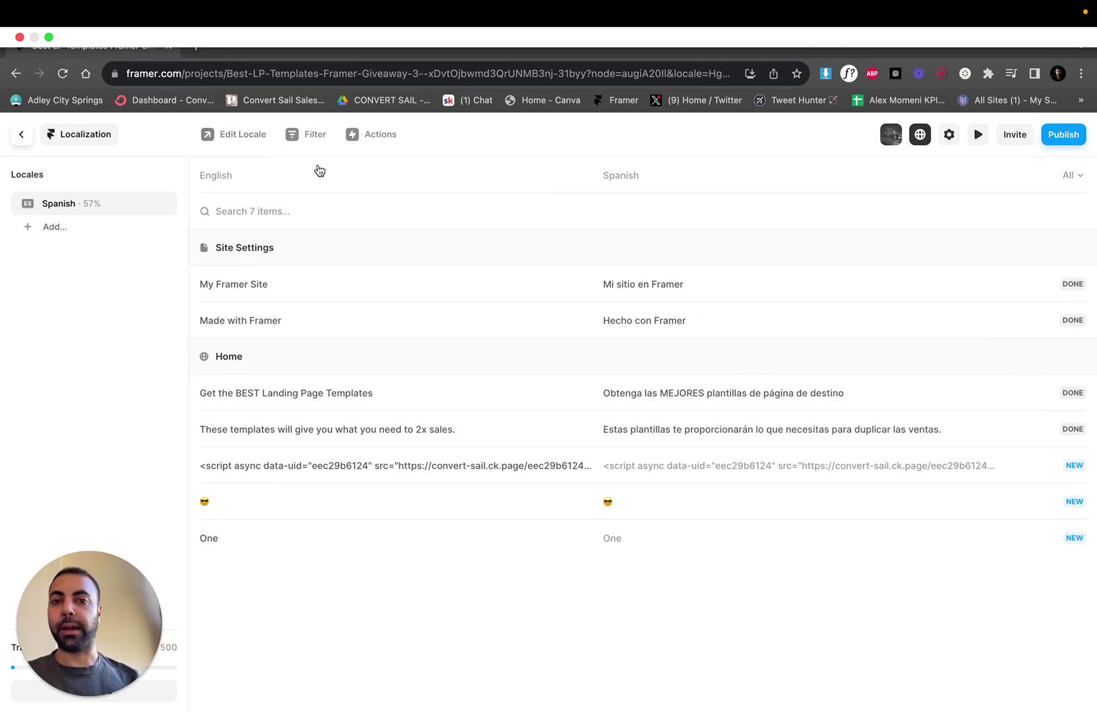
click(919, 140)
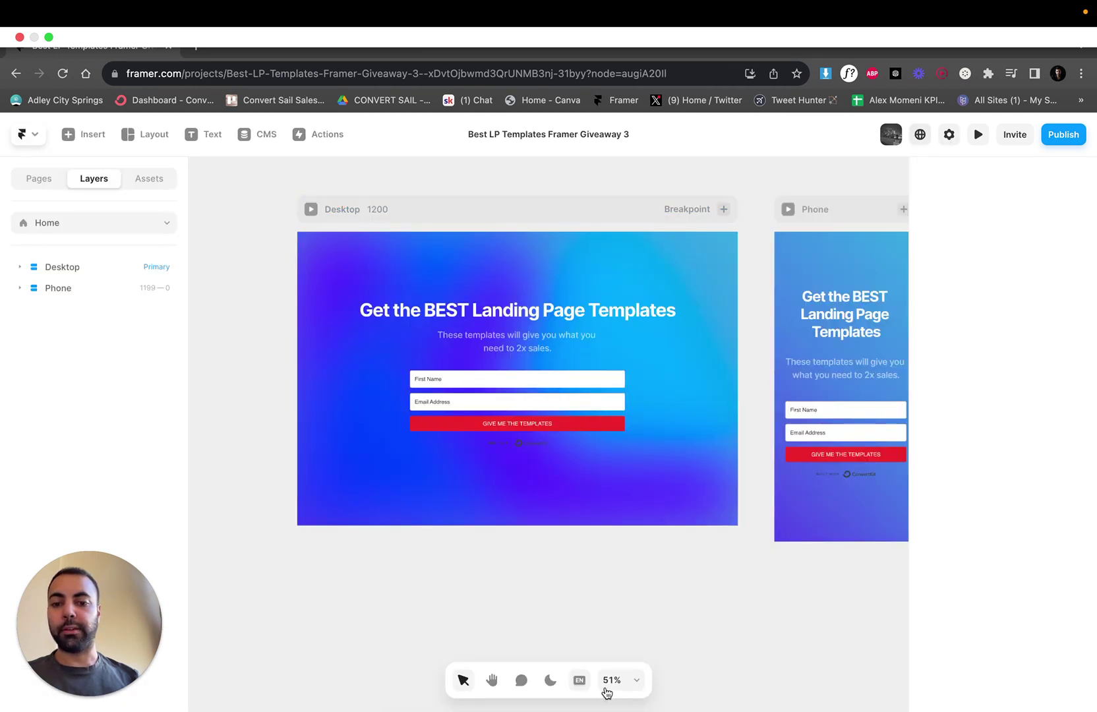
Preview the canvas in Spanish, publish the site update, and open the live site.
click(579, 684)
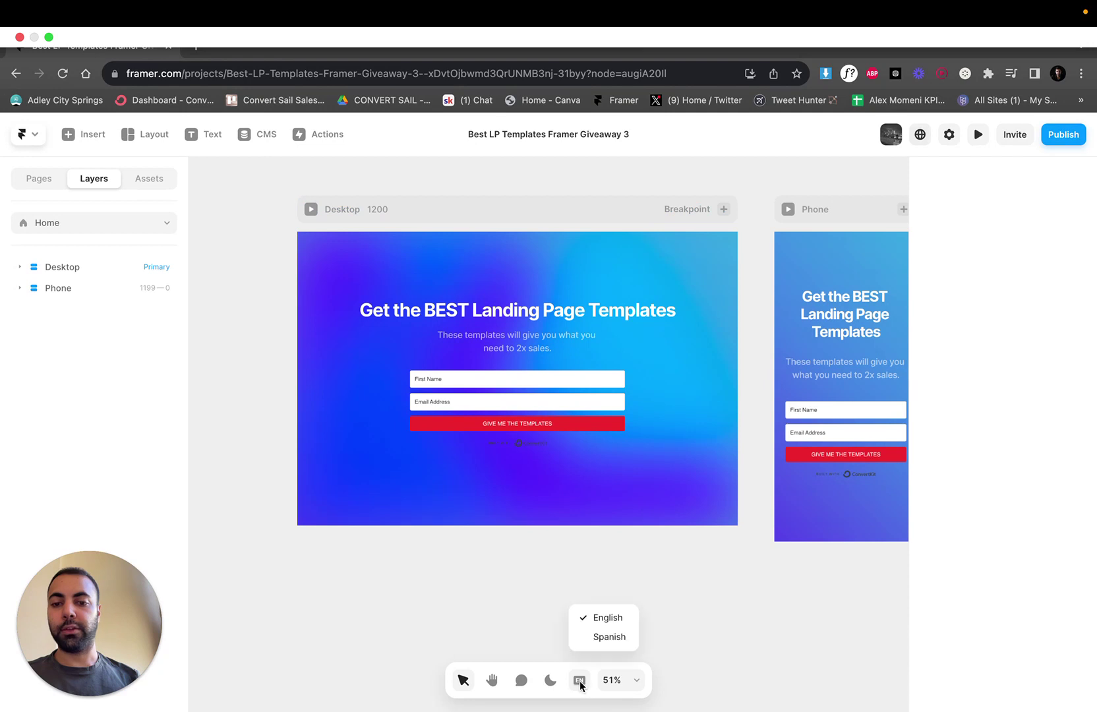
click(601, 637)
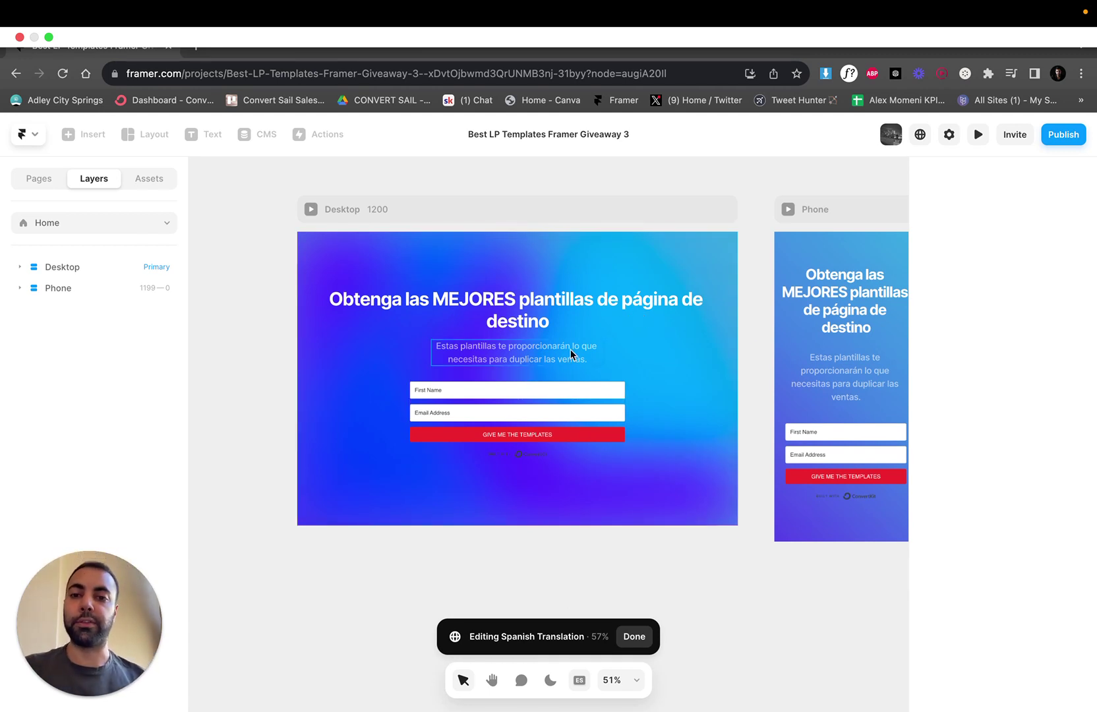
click(1063, 135)
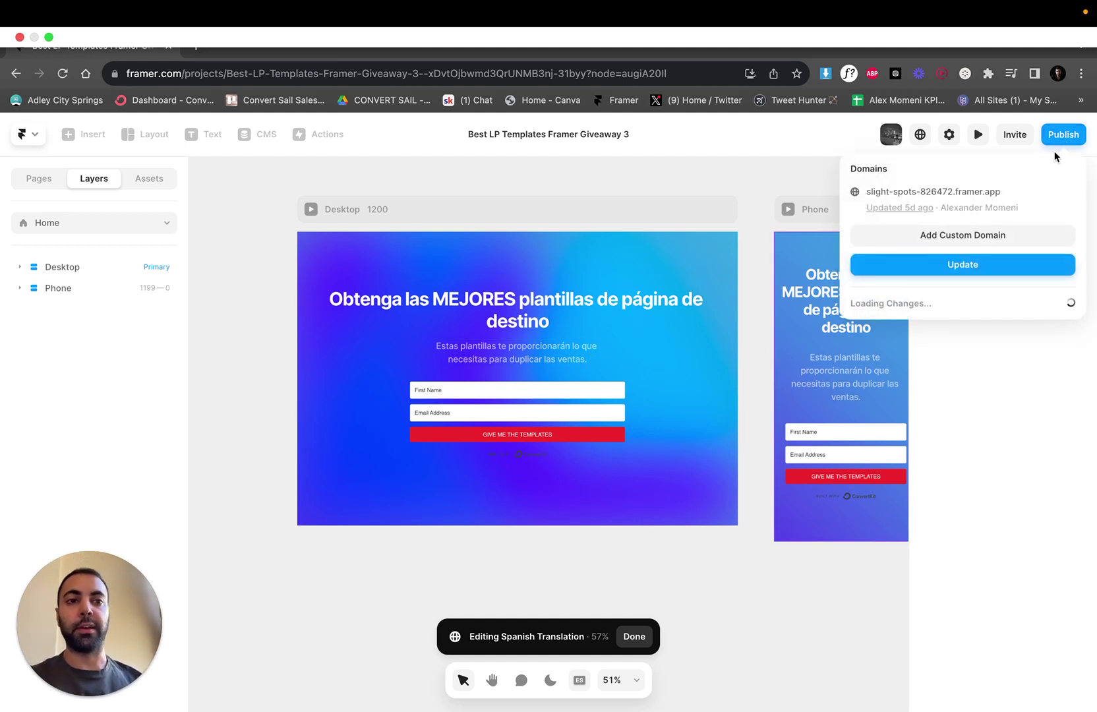
click(996, 264)
click(908, 192)
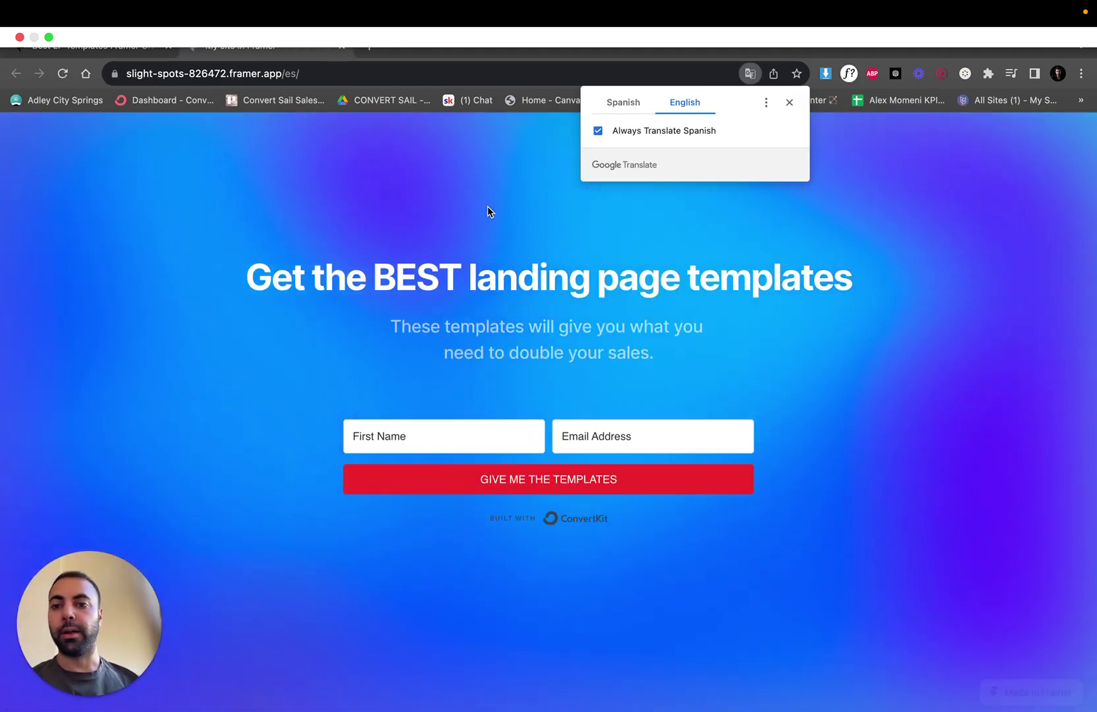
Dismiss the translation popup on the /es page and return to the Framer editor tab.
click(398, 153)
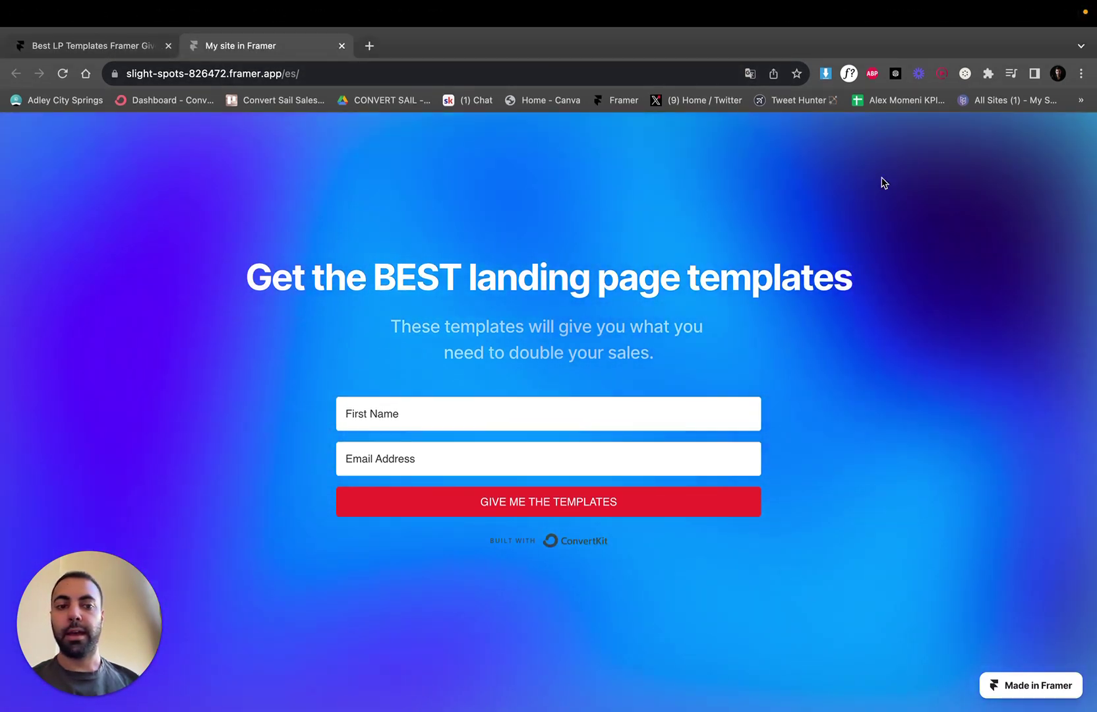
click(92, 45)
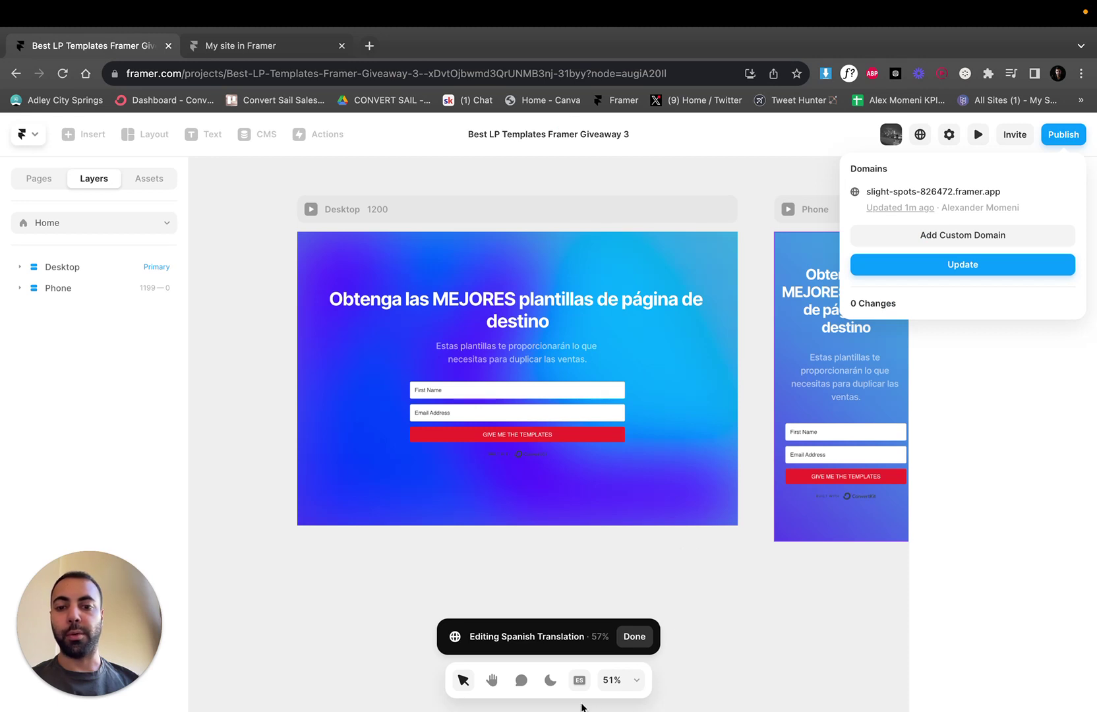
Switch the canvas preview back to English and open the live English home page.
click(579, 682)
click(579, 682)
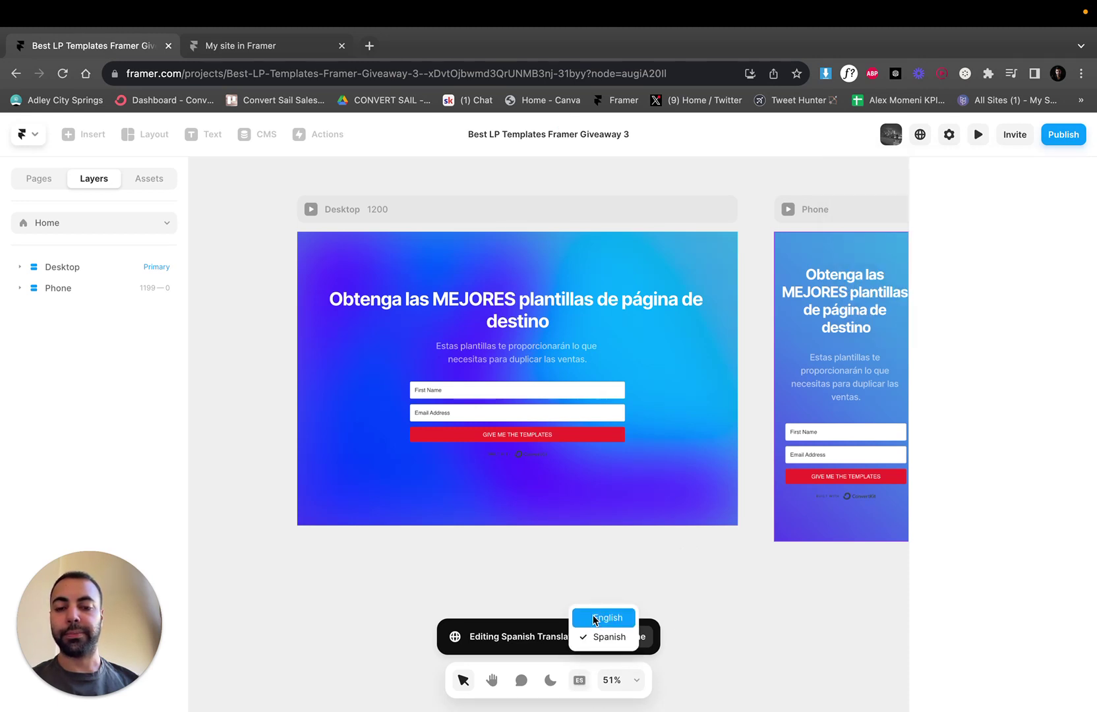
click(594, 620)
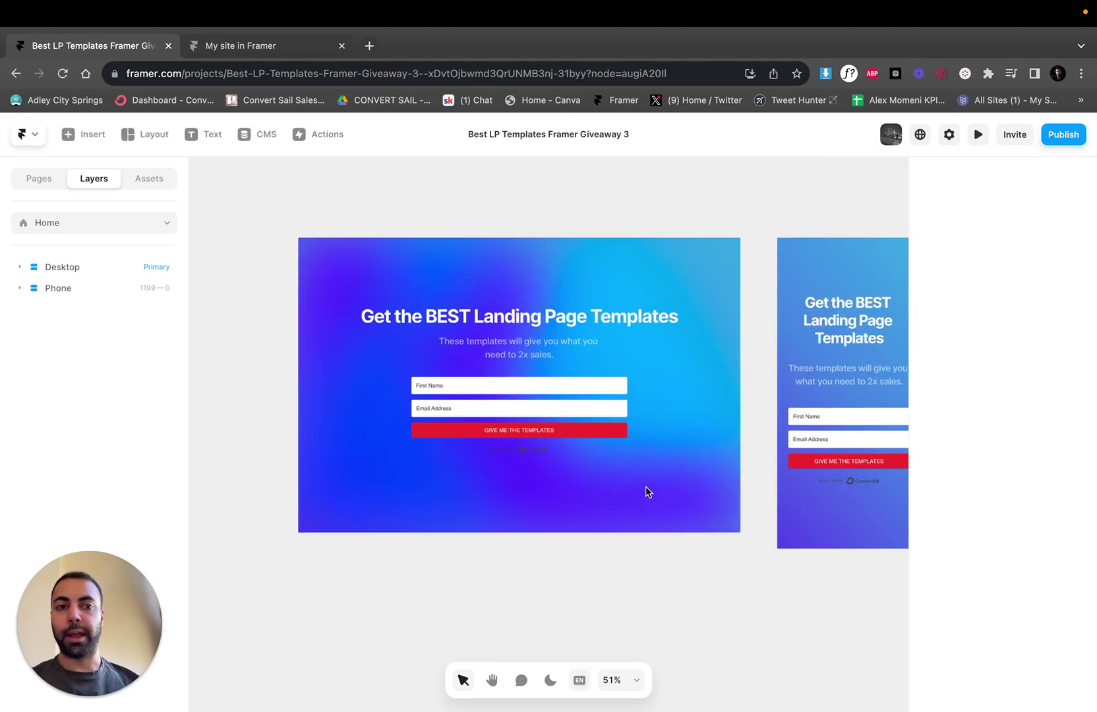
click(1065, 135)
click(948, 120)
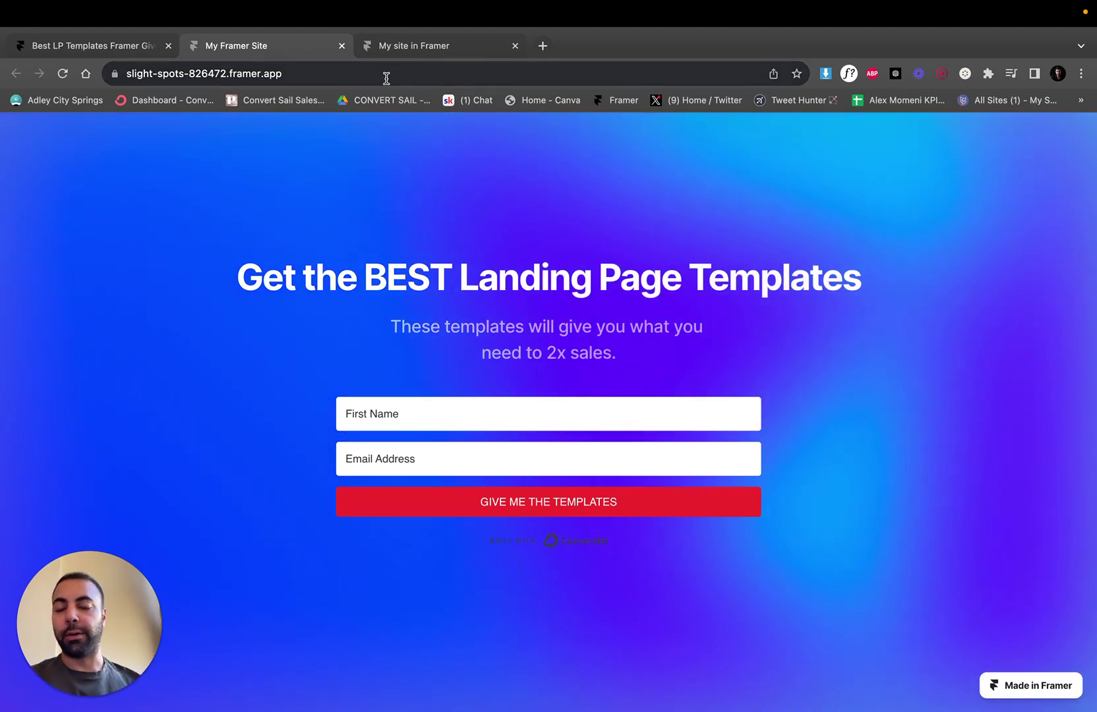
Load the live site's /es page from the address bar and dismiss the translation popup.
click(386, 77)
click(386, 78)
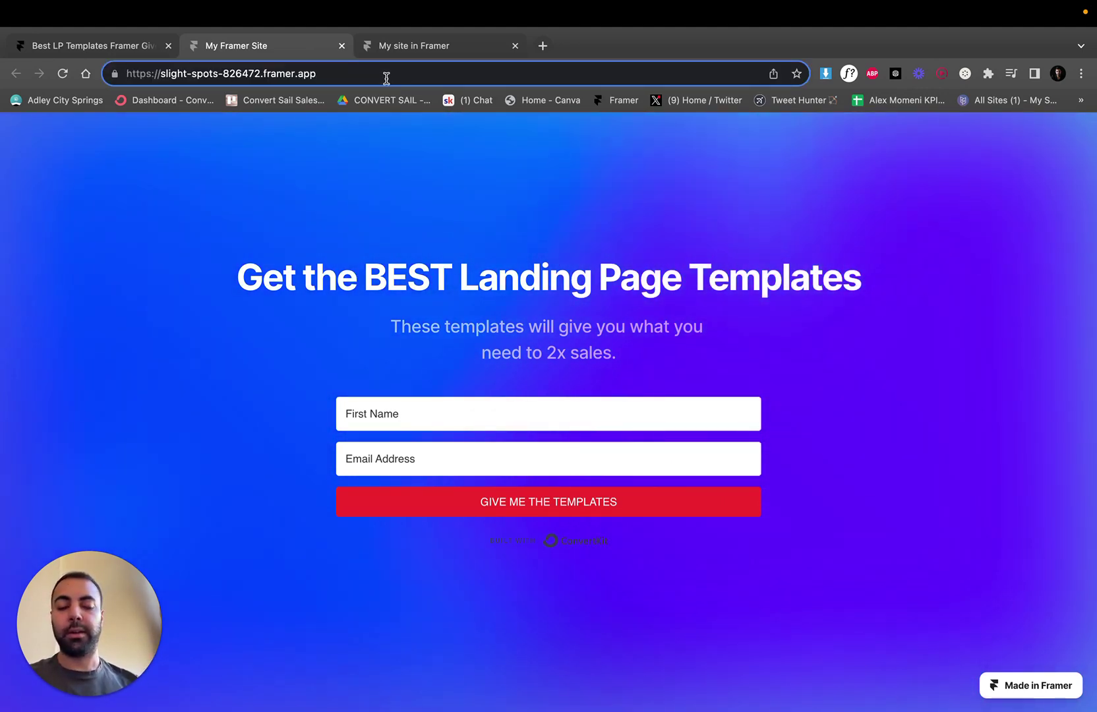
text(/es)
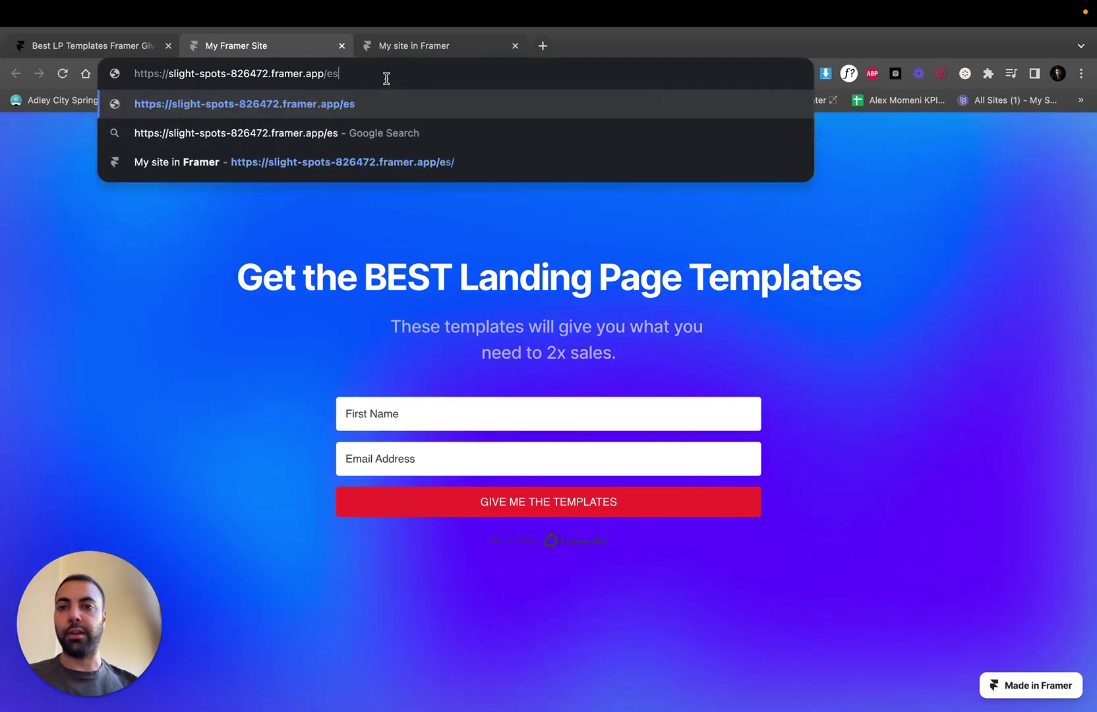
key(Return)
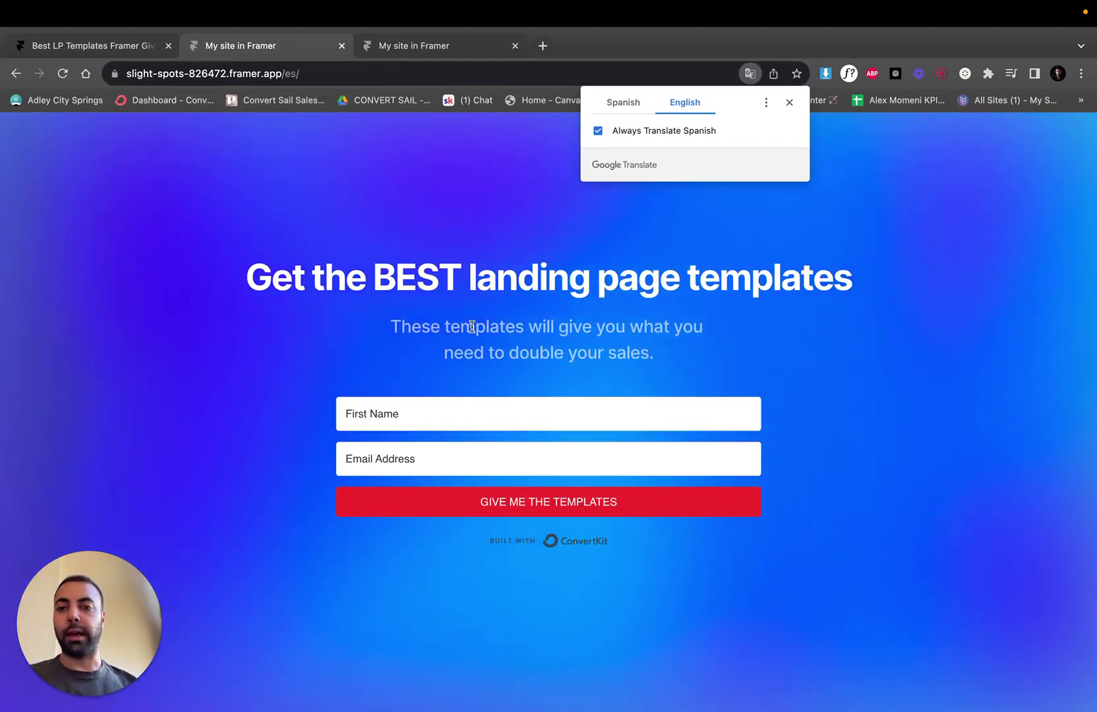
click(849, 230)
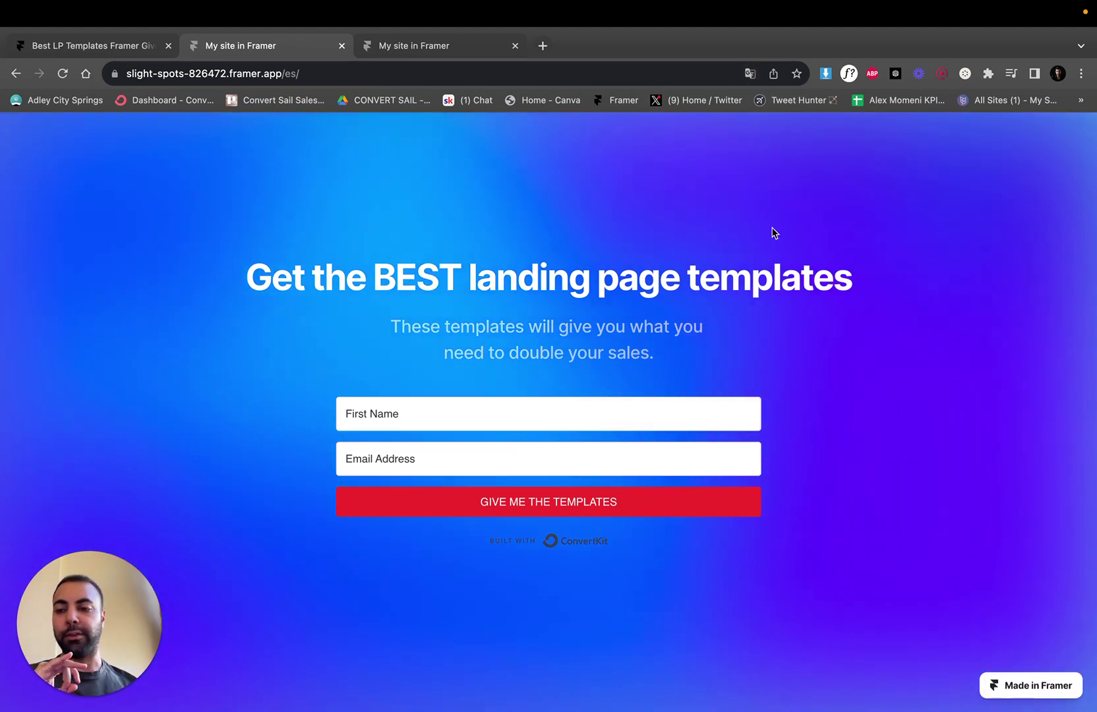